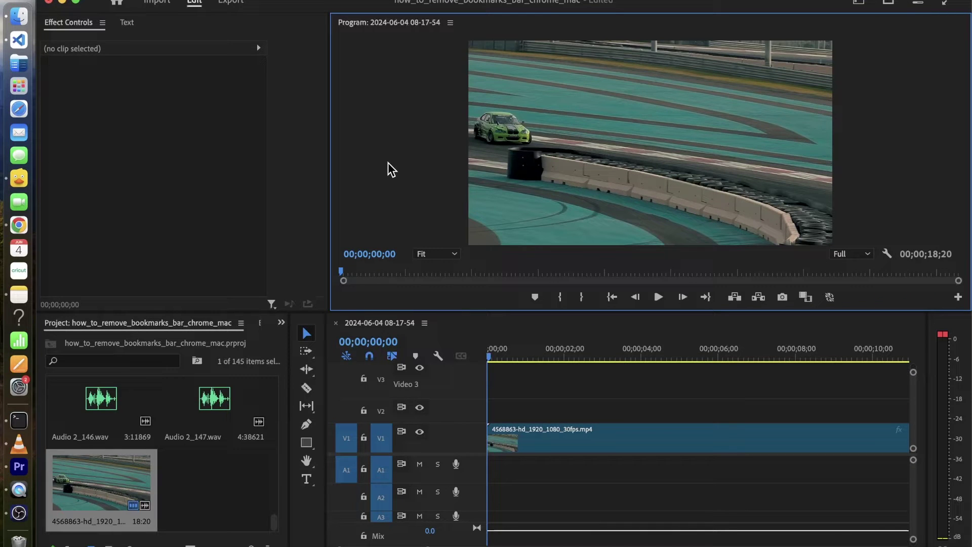
- Preview the car clip, then razor-cut it at about 6;00 and 8;00
click(654, 298)
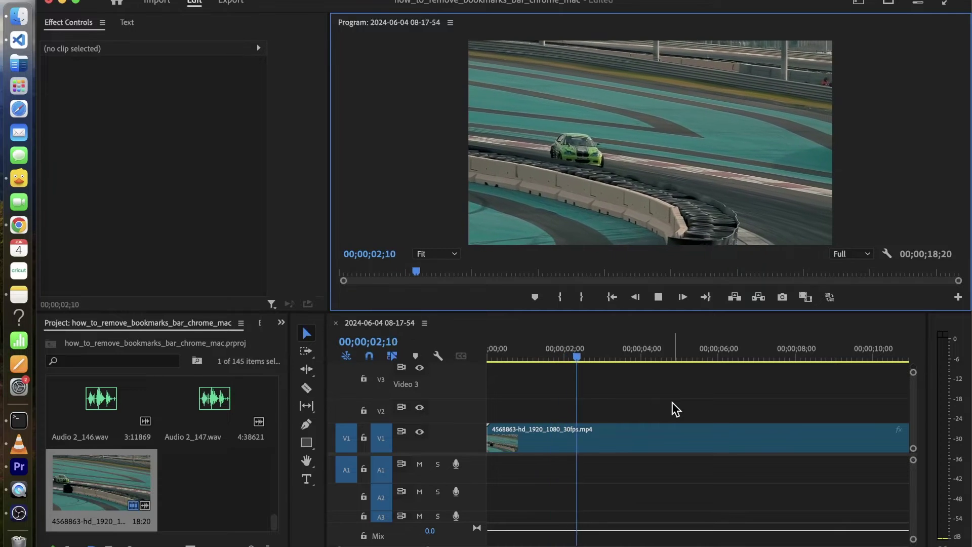
click(660, 298)
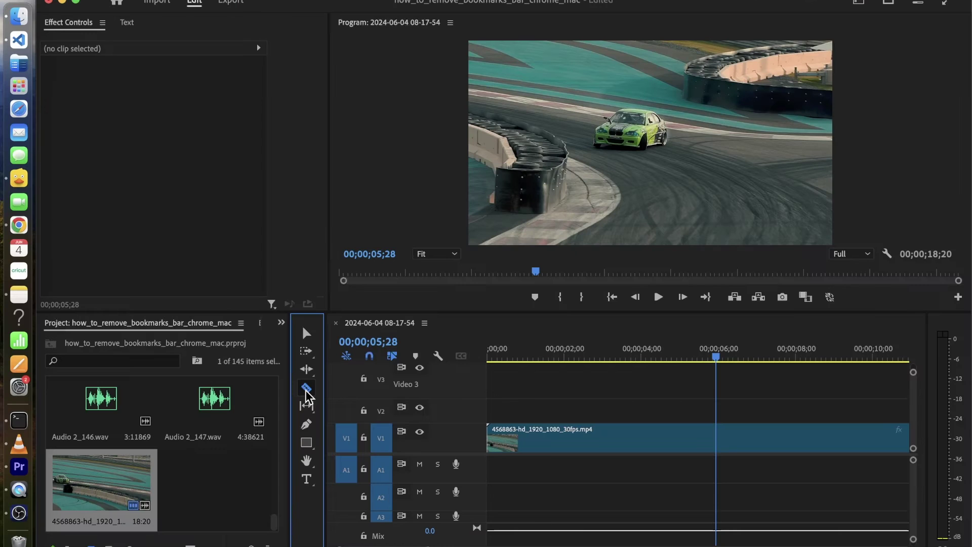
click(304, 277)
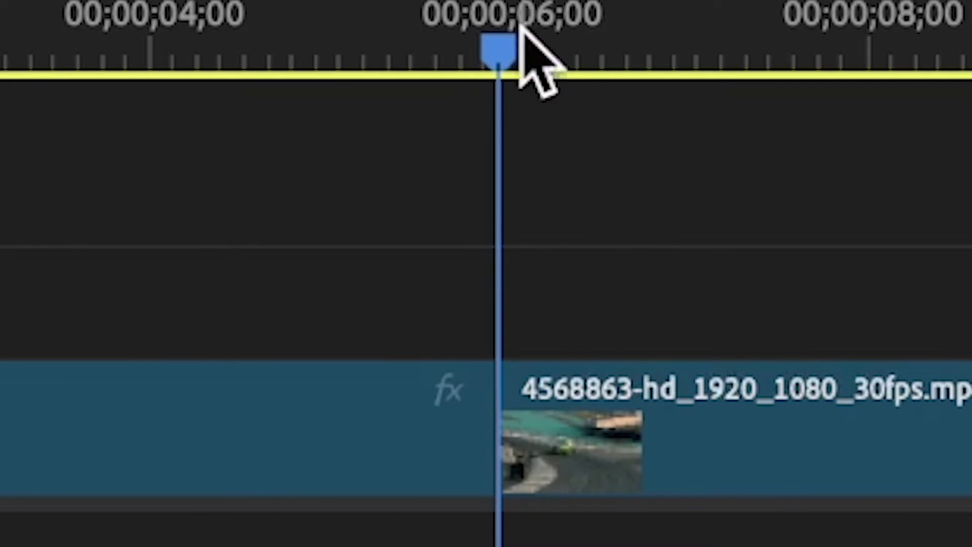
drag(499, 55, 866, 68)
key(c)
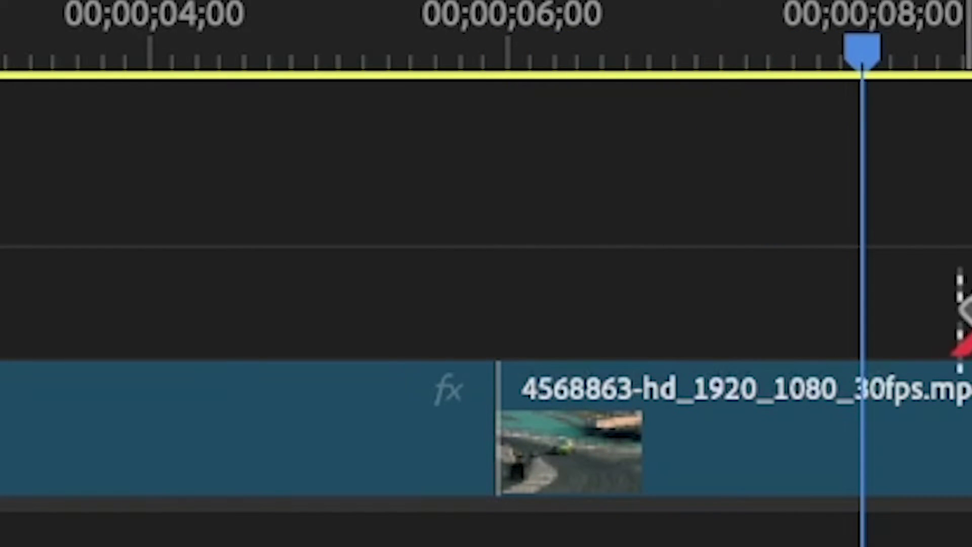
click(862, 441)
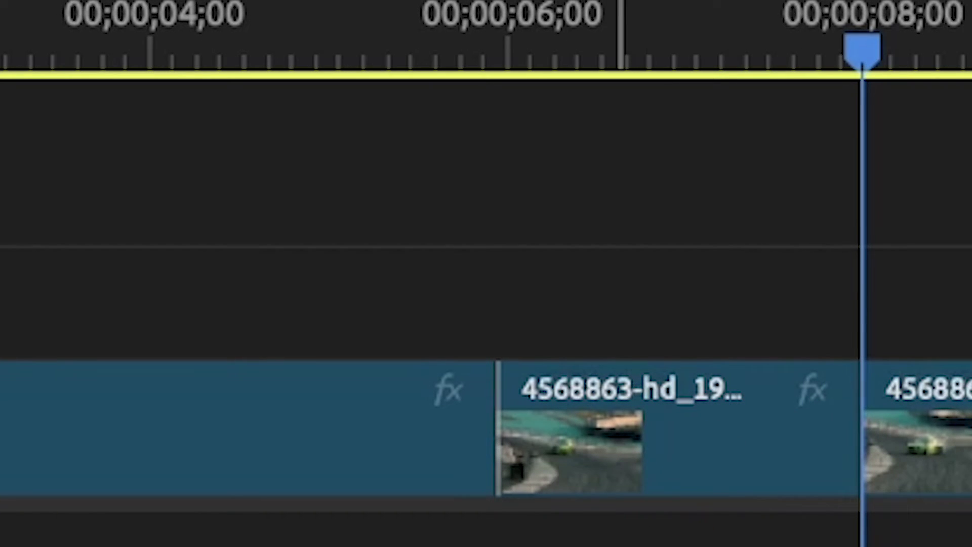
- Select the middle car section and drag it from V1 up onto V2
click(711, 425)
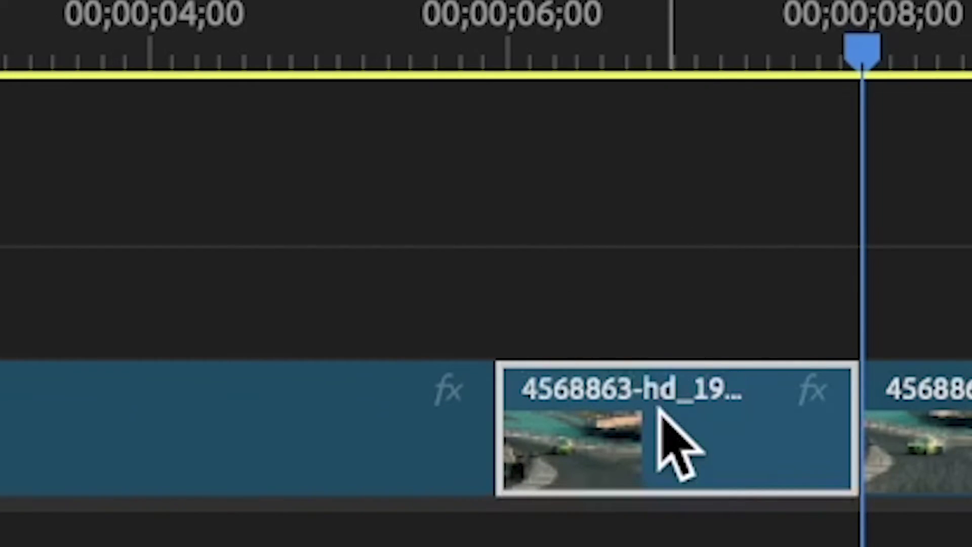
drag(692, 441, 683, 335)
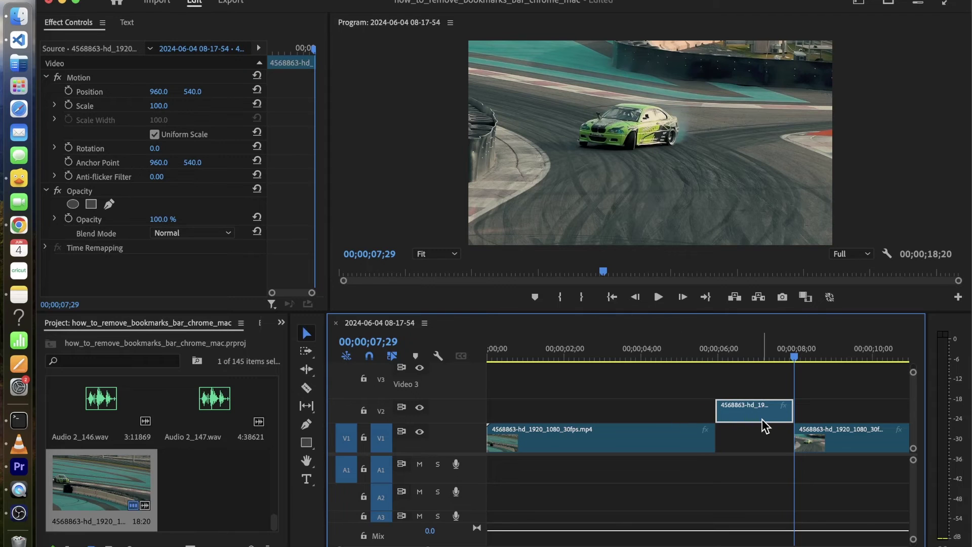
- Delete the V2 middle section, close the V1 gap, and play back the join
key(Delete)
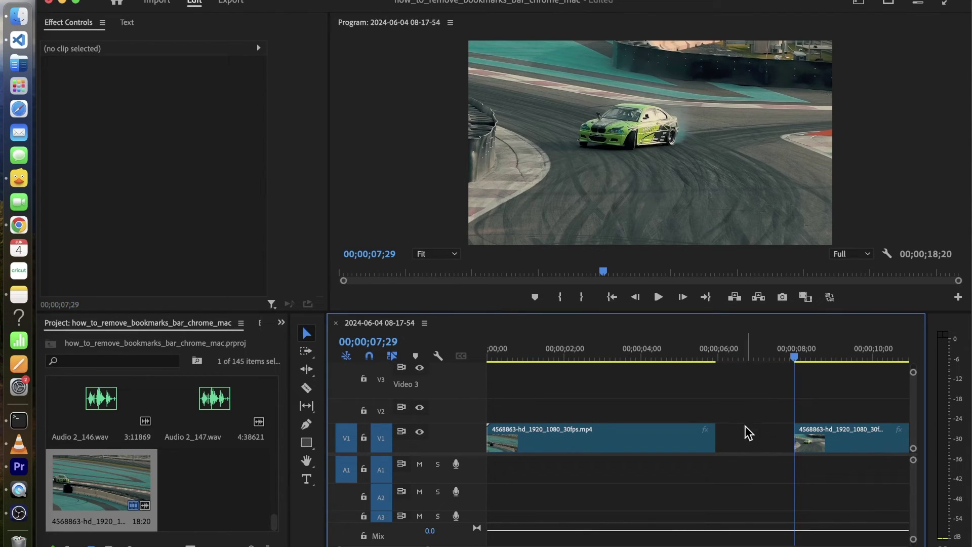
click(743, 439)
key(Delete)
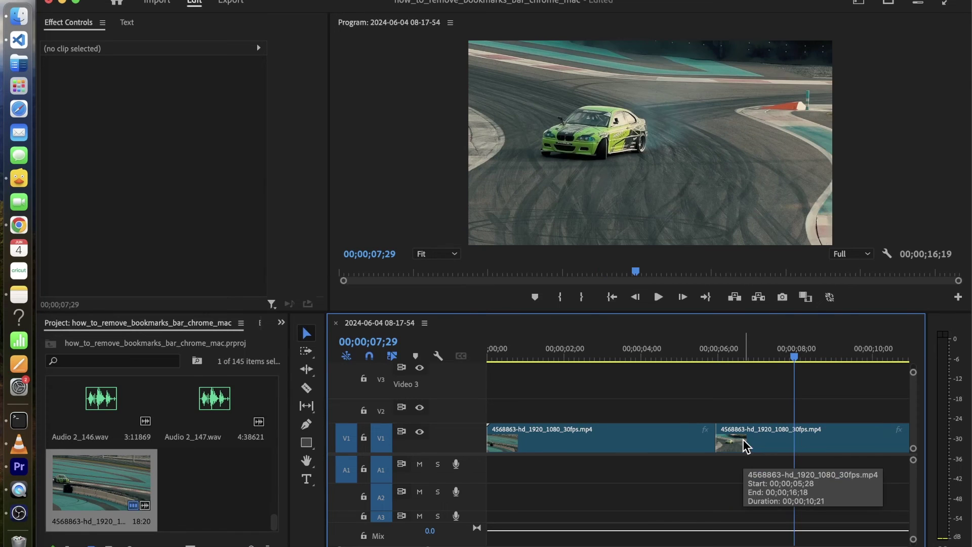
click(679, 355)
key(space)
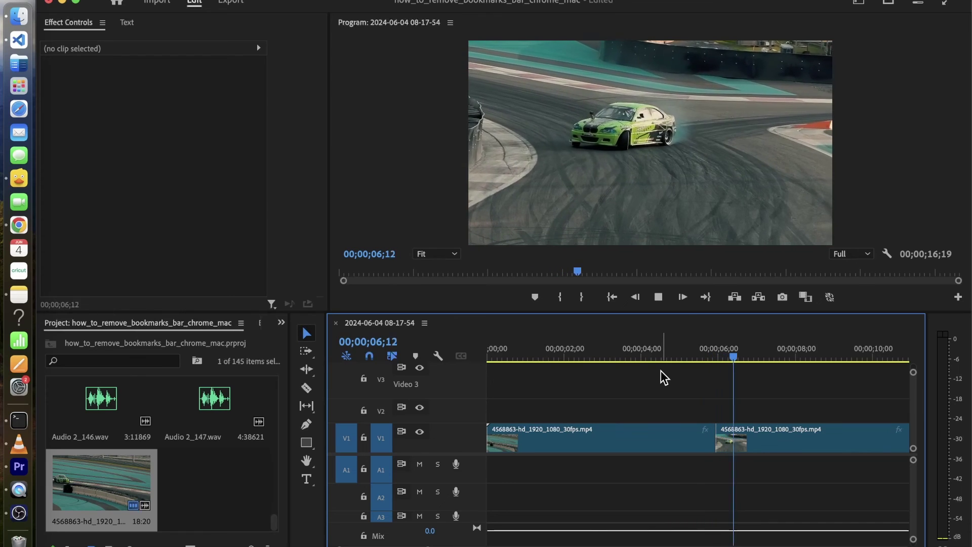
click(660, 298)
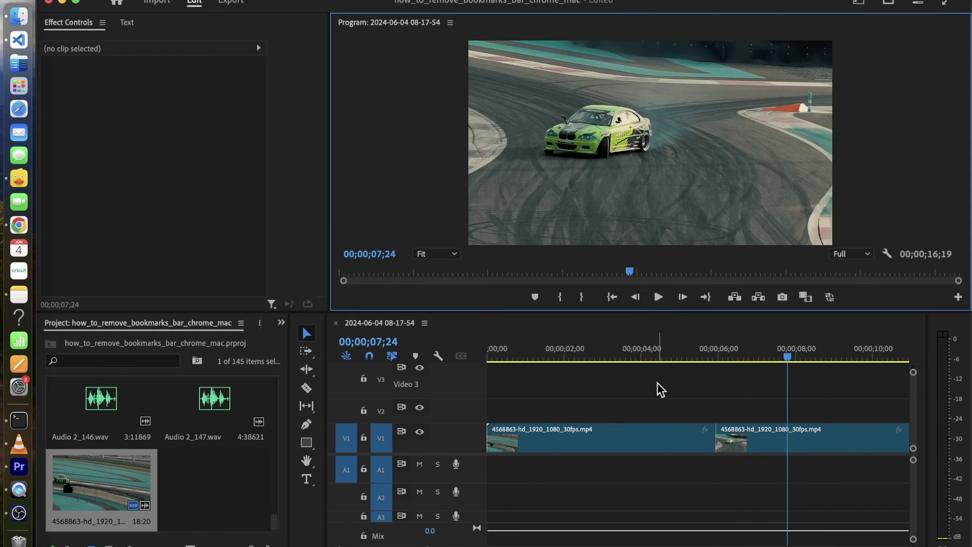
- Nudge the second clip slightly right and play back from about 5;13
drag(760, 442, 792, 439)
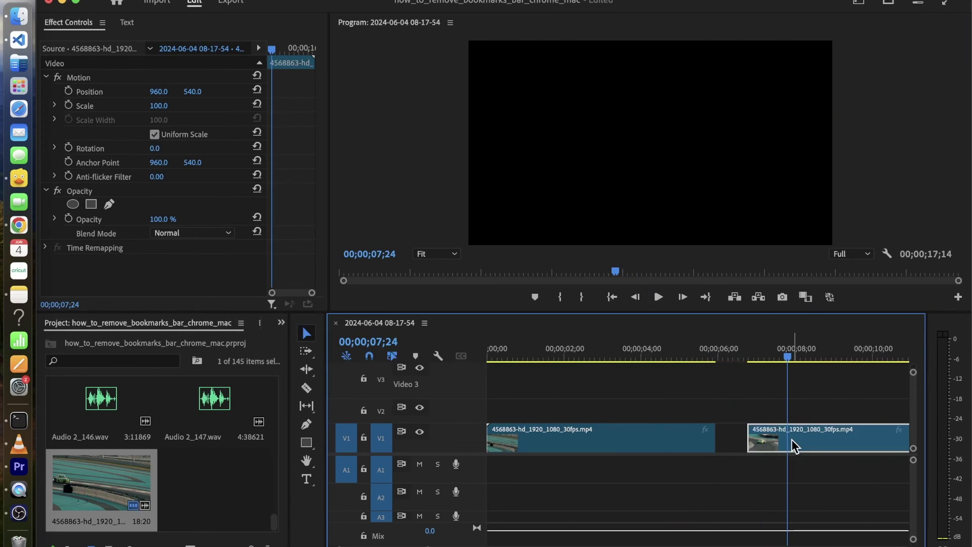
click(696, 349)
key(space)
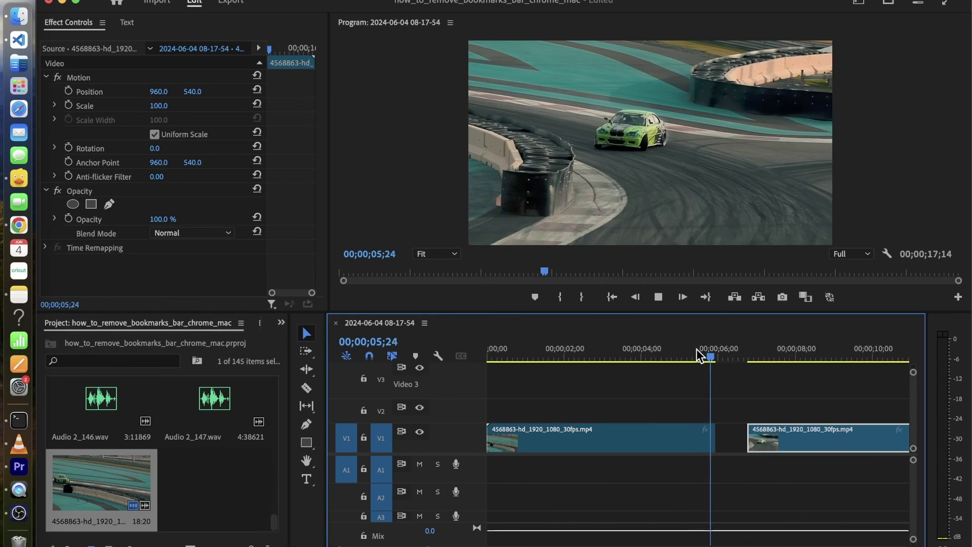